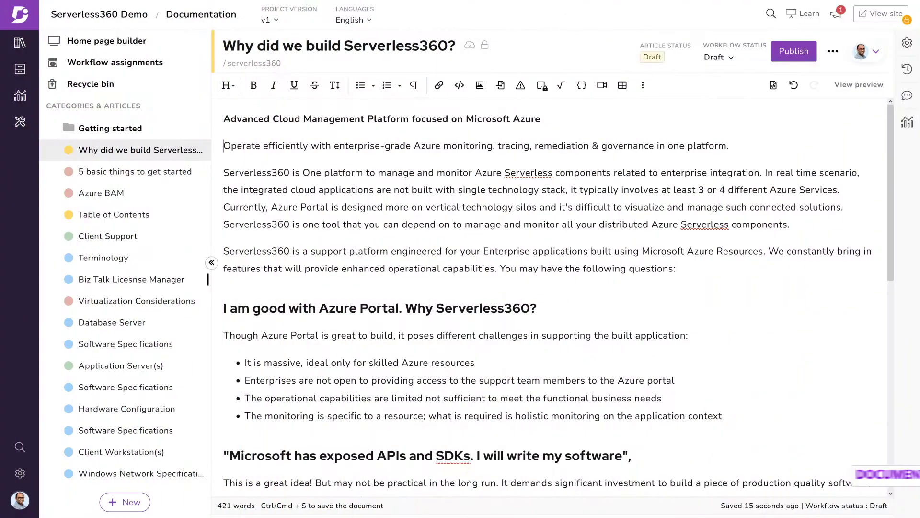
Make the first line Heading 2 and the italicized tagline Heading 3
click(228, 86)
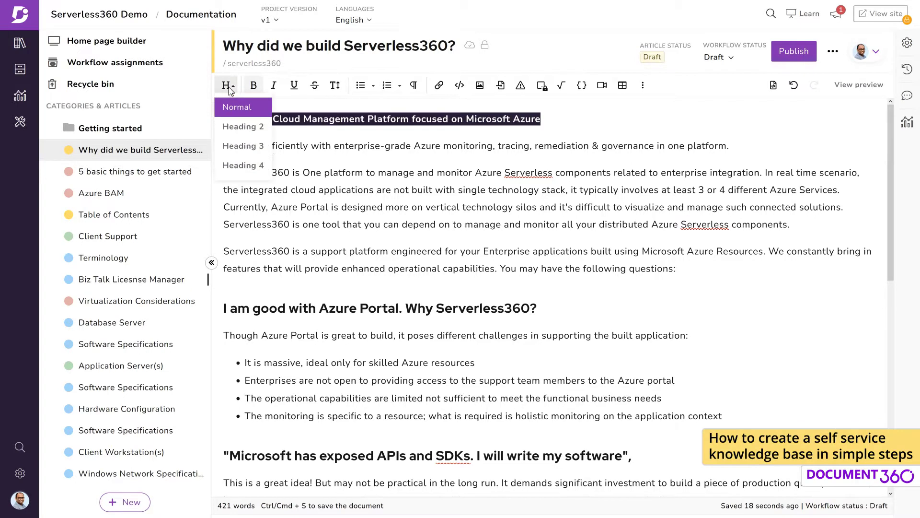
click(264, 127)
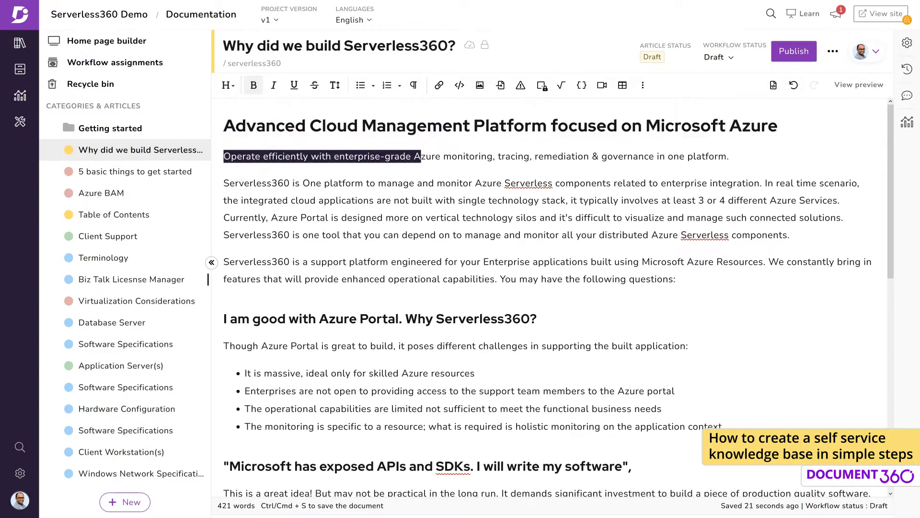
key(ctrl+i)
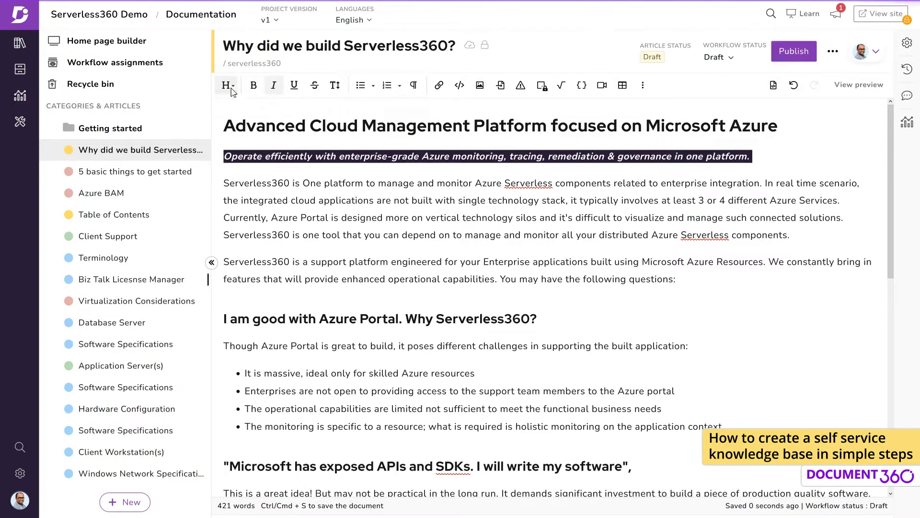
click(228, 86)
click(267, 146)
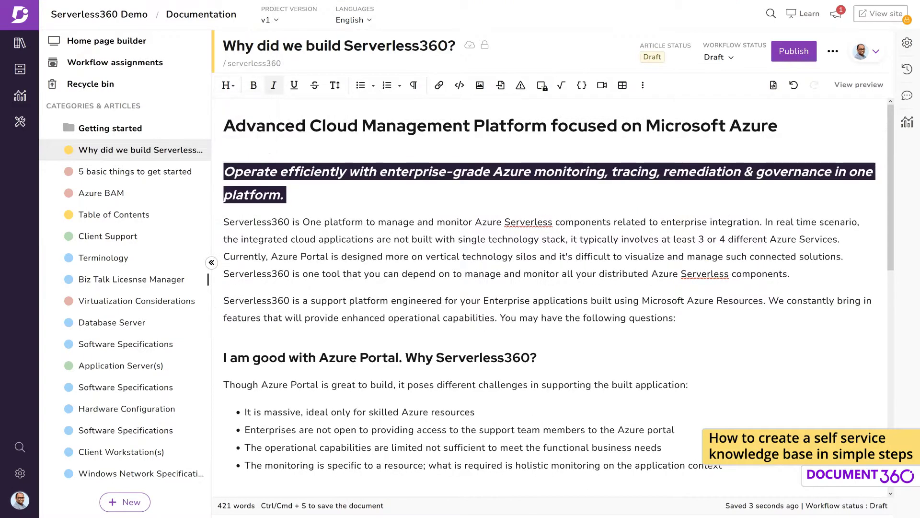
Insert the AzureDoc donut cost chart image and begin publishing the article
scroll(551, 288, down, 10)
click(479, 85)
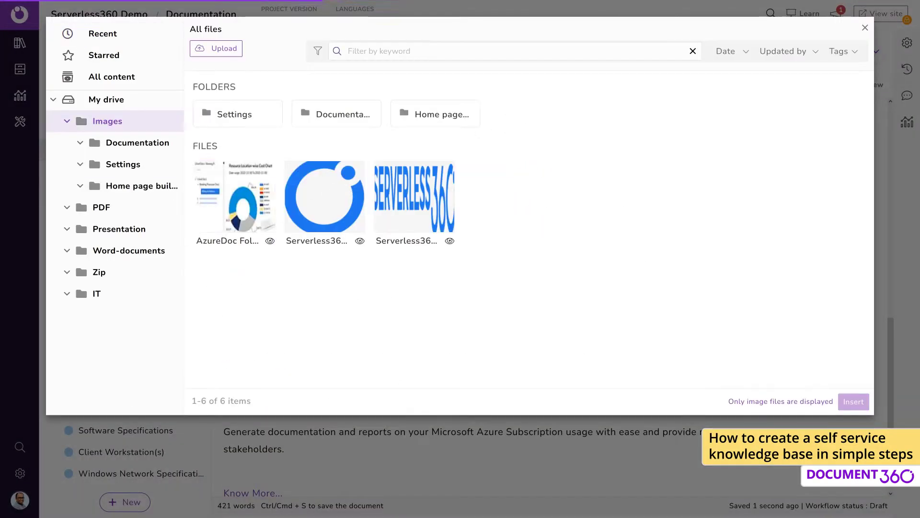
click(235, 203)
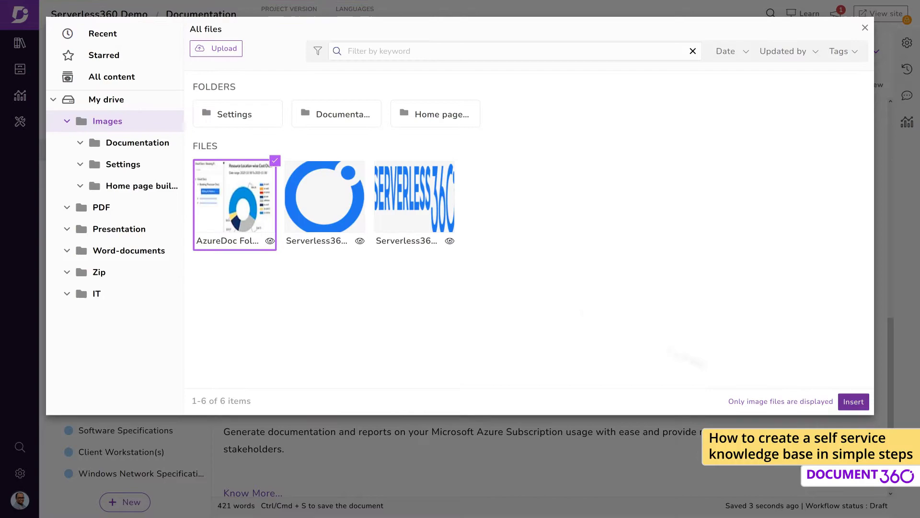
click(853, 402)
click(794, 51)
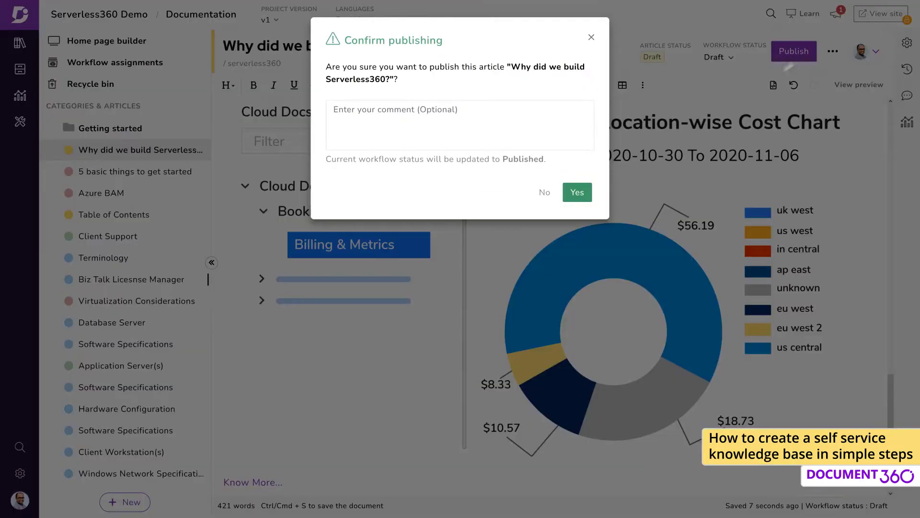
Confirm publishing, then view and scroll through the article on the live site
click(577, 192)
click(881, 13)
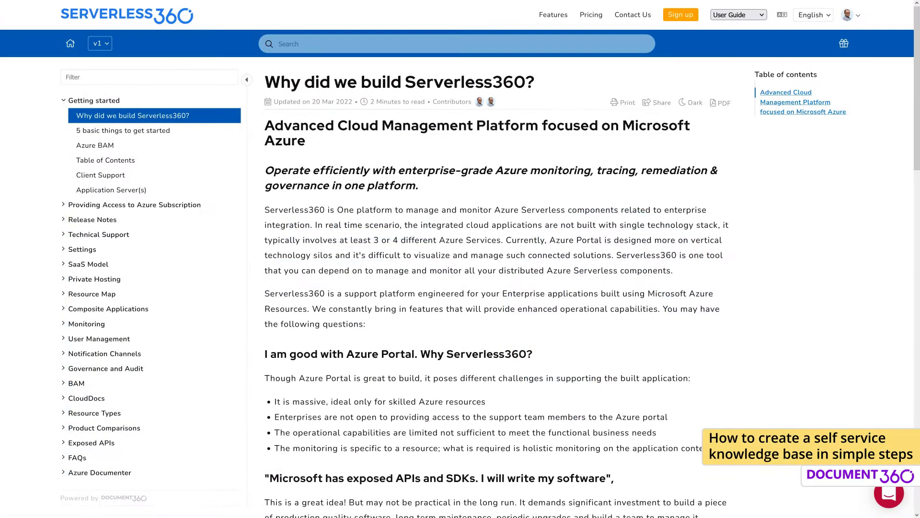
scroll(494, 287, down, 3)
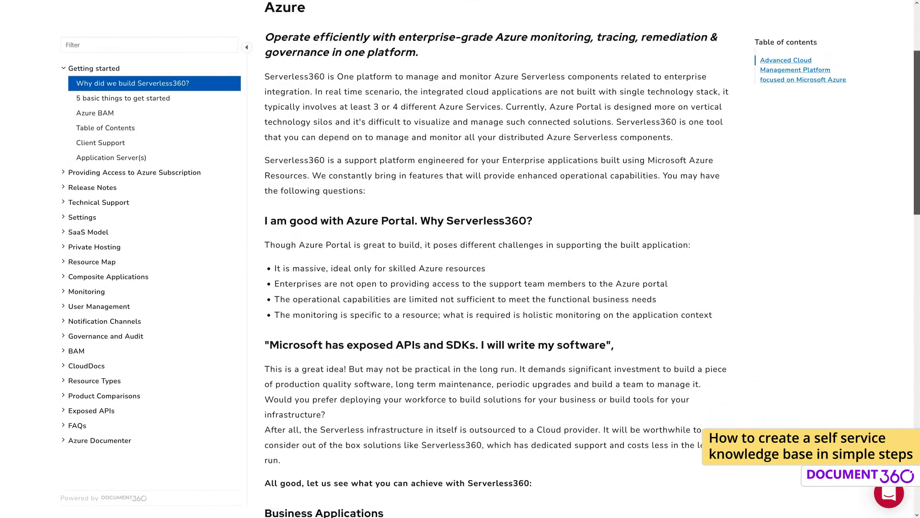
scroll(494, 287, down, 10)
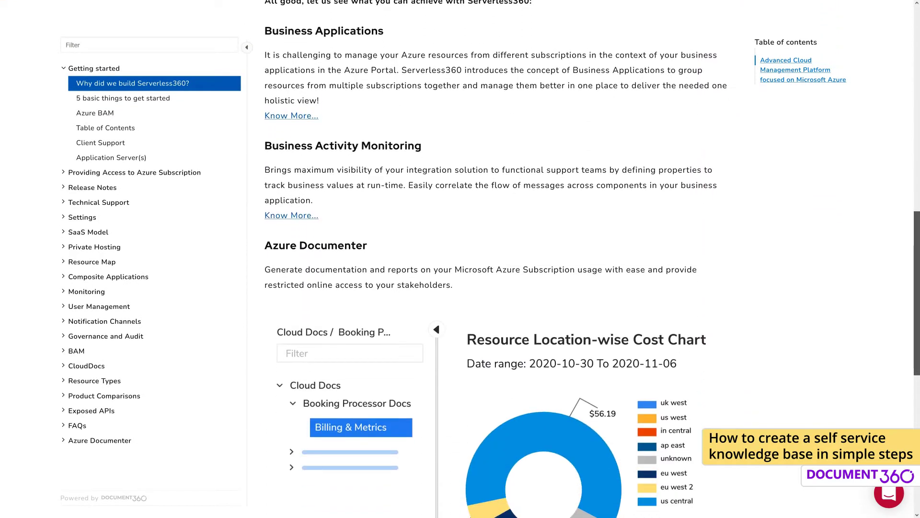
scroll(493, 288, down, 6)
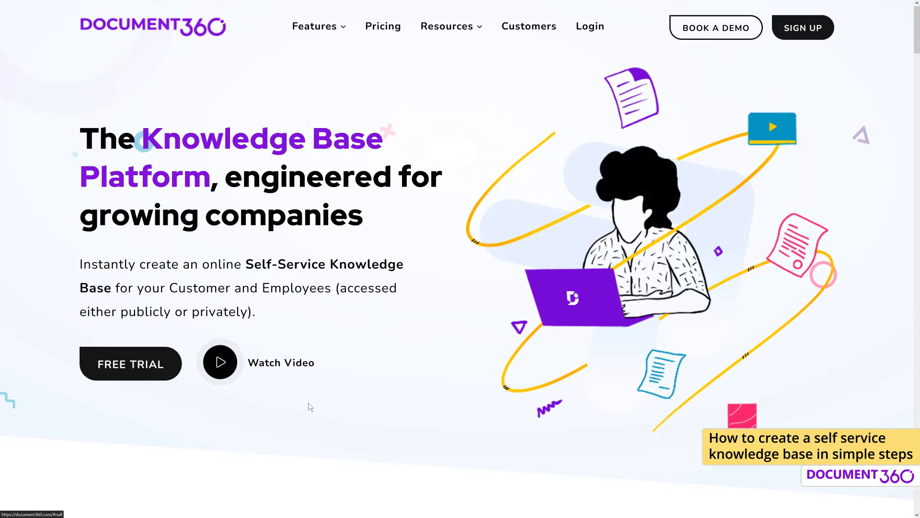
Fill in the free-trial form with first name, last name, job title Content creator and work email
click(154, 379)
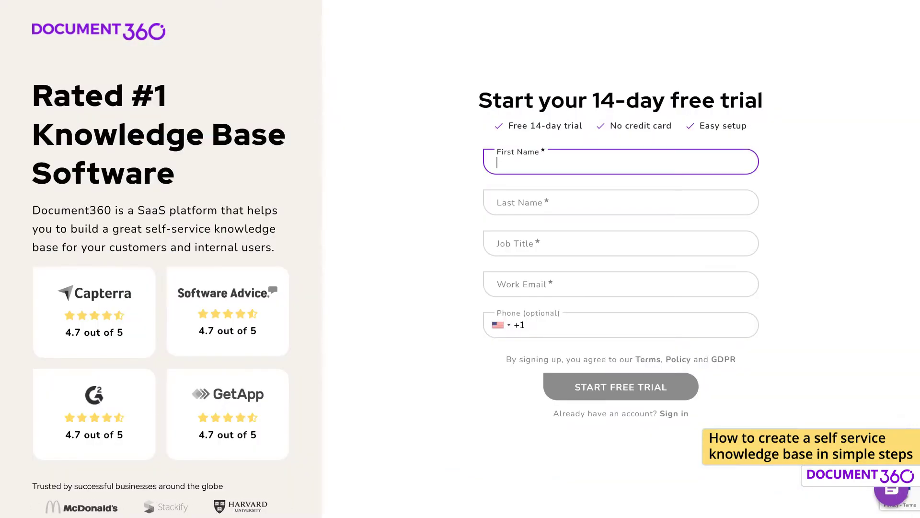
key(Tab)
key(Tab)
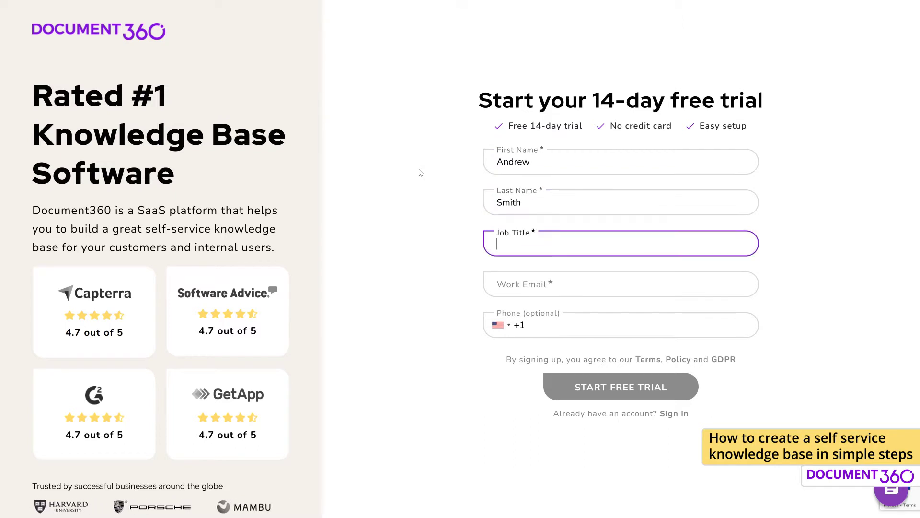
text(Content creator)
key(Tab)
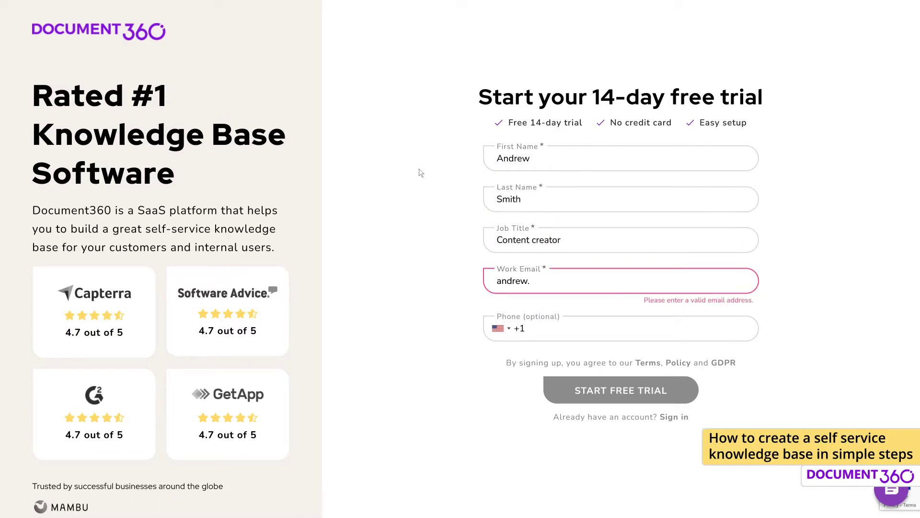
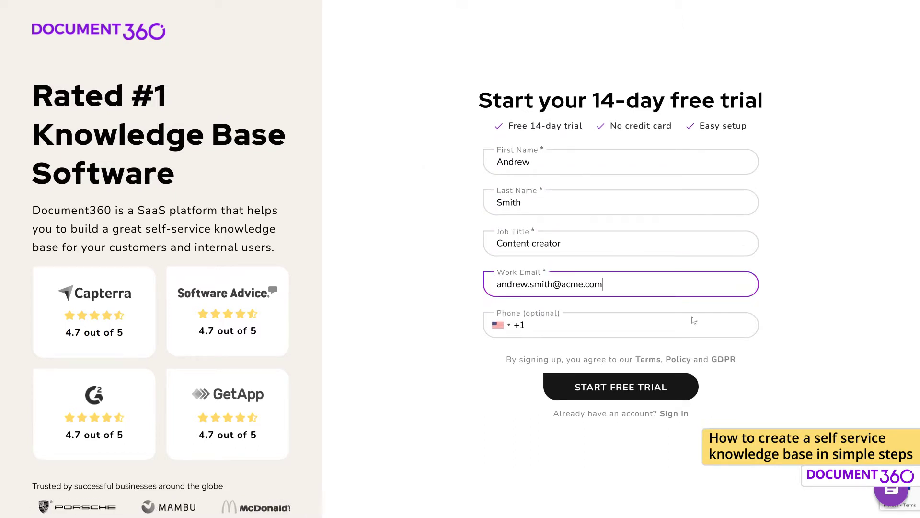
click(732, 409)
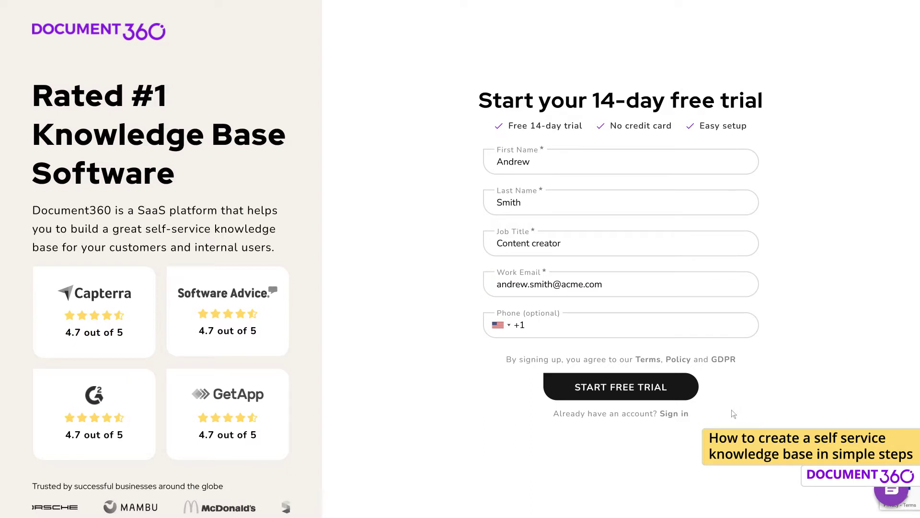
Start the free trial and shorten the first name on the profile
click(684, 395)
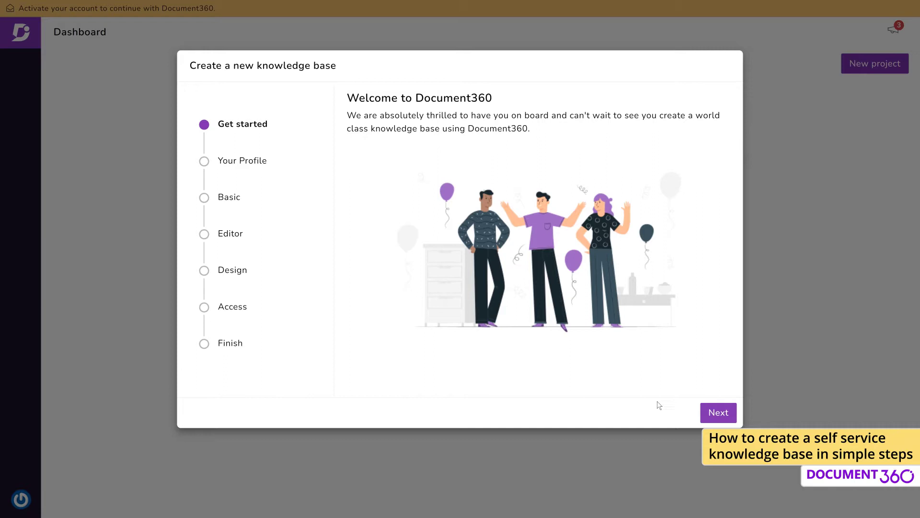
click(718, 413)
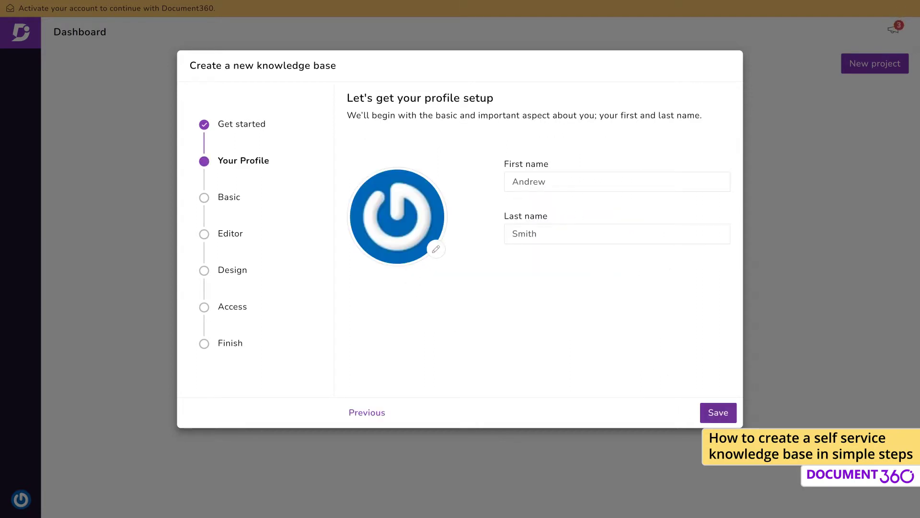
drag(545, 181, 529, 181)
text(y)
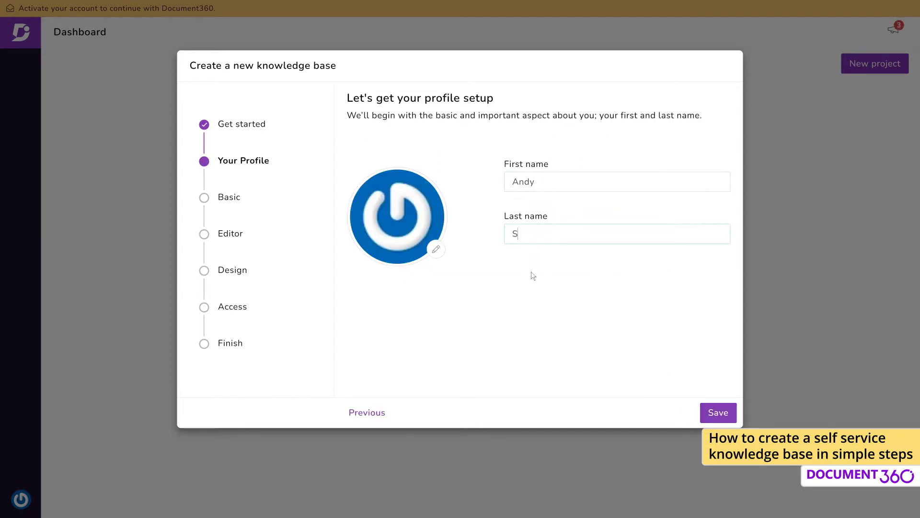
text(S)
Add a profile photo, save the profile, and name the knowledge base ACME docs
click(436, 249)
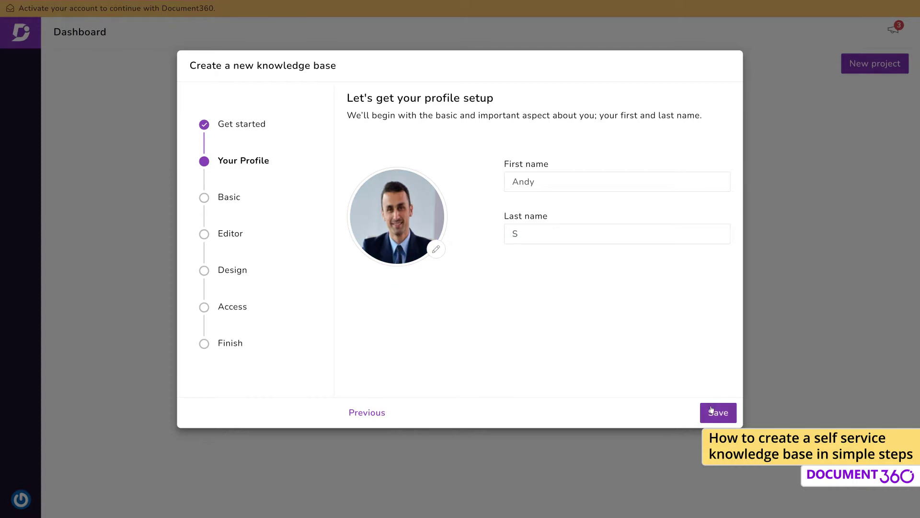
click(712, 411)
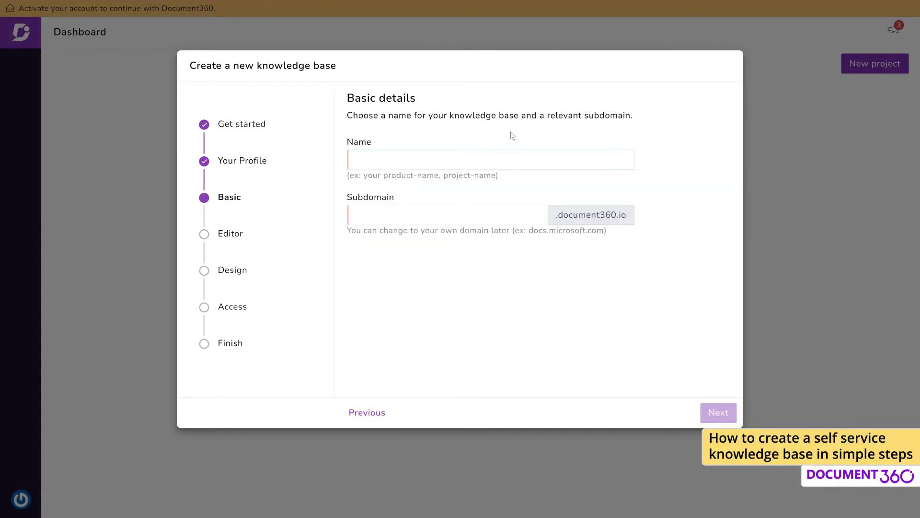
text(ACME docs)
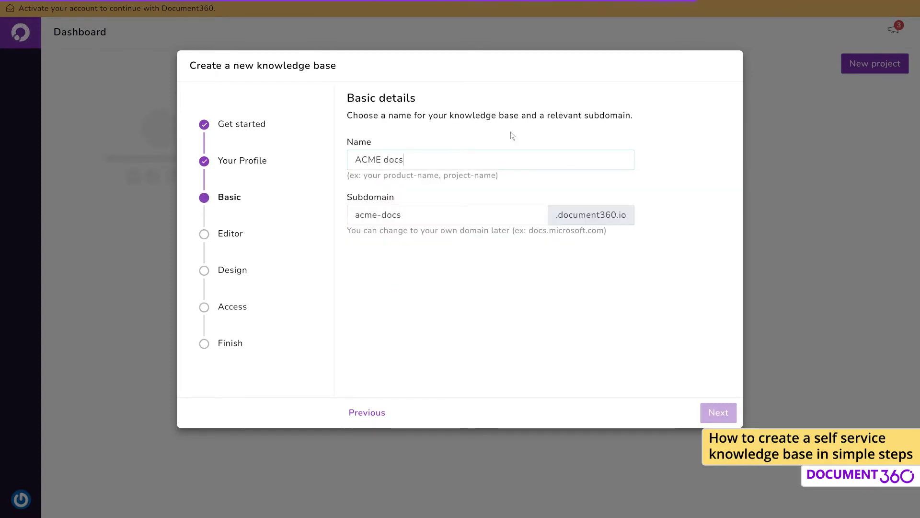
Make WYSIWYG(HTML) the default editor for the knowledge base
click(708, 417)
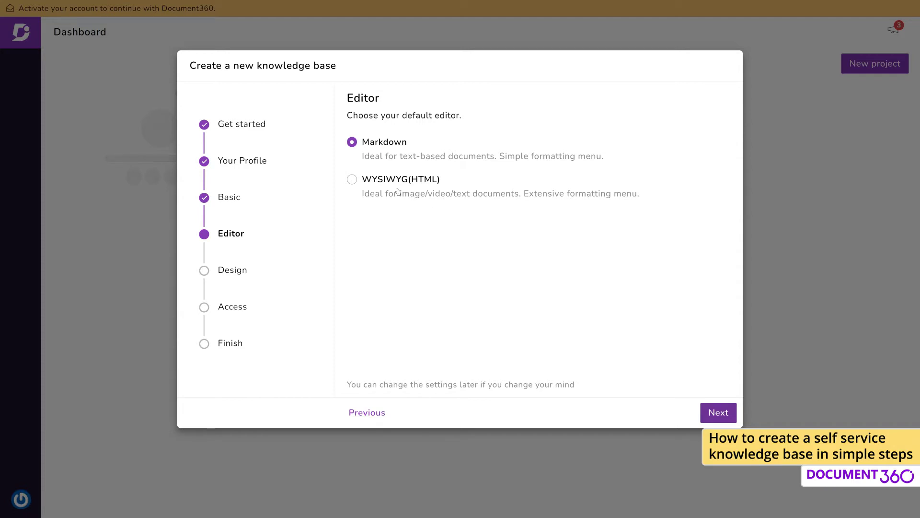
click(351, 182)
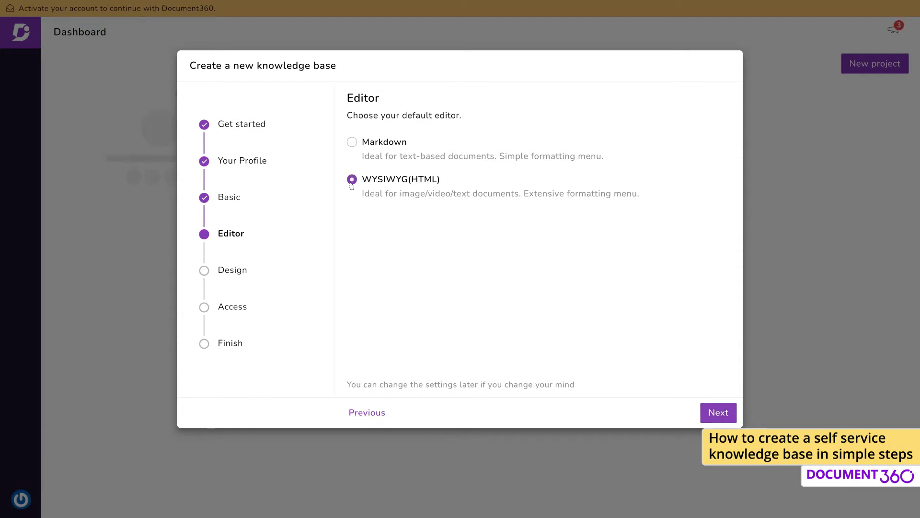
click(712, 418)
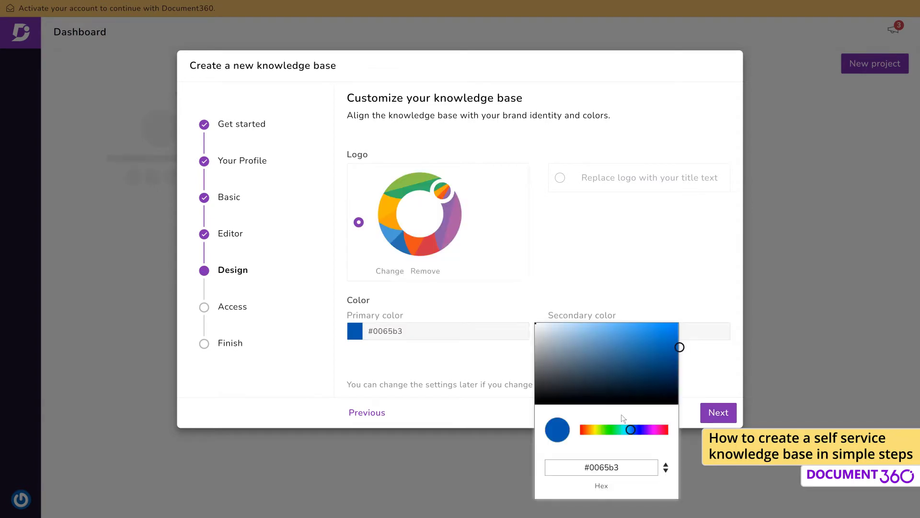
Set the secondary brand colour to blue #007cdb alongside primary #3081ed
drag(622, 428, 590, 428)
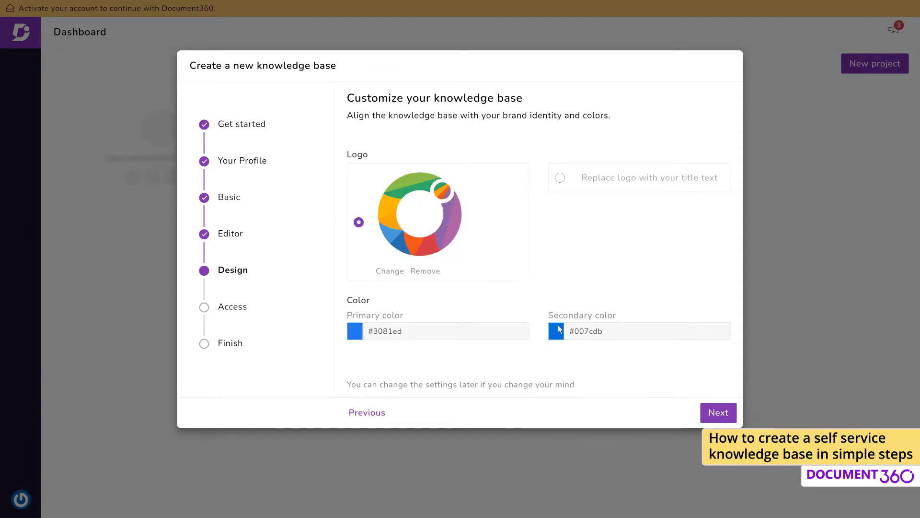
click(556, 331)
click(881, 349)
click(718, 412)
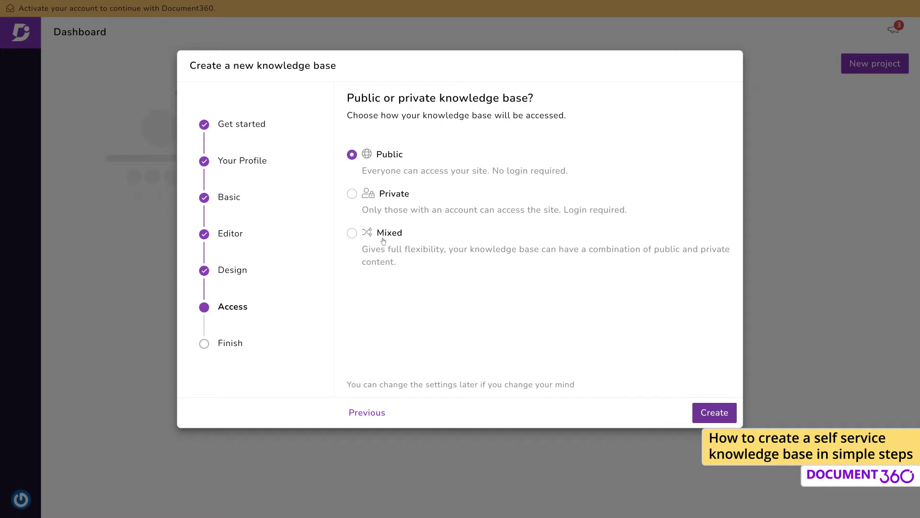
Create the ACME docs knowledge base with Public access
click(710, 415)
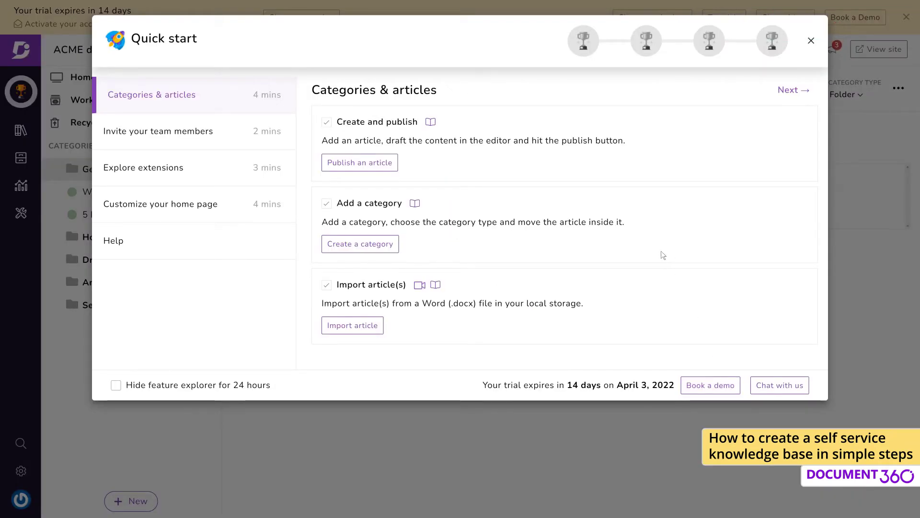
Page through every Quick start guide page, then close the guide
click(803, 90)
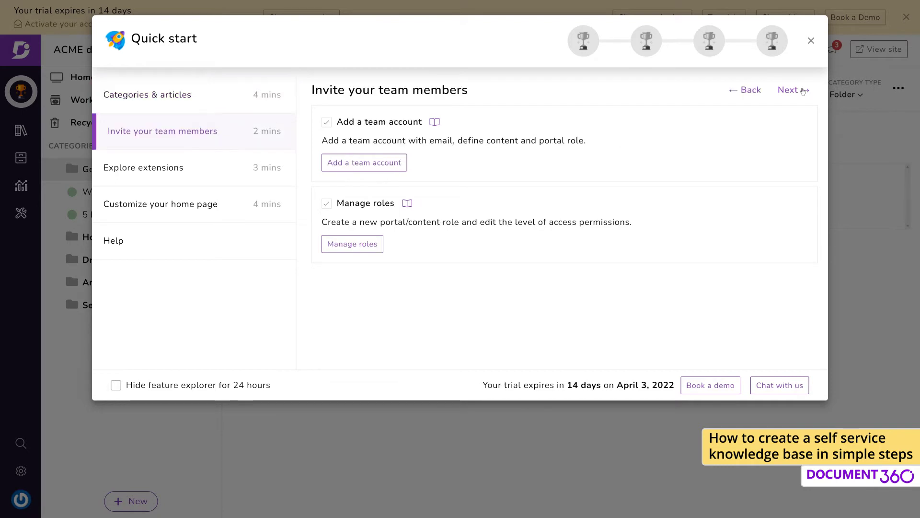
click(803, 91)
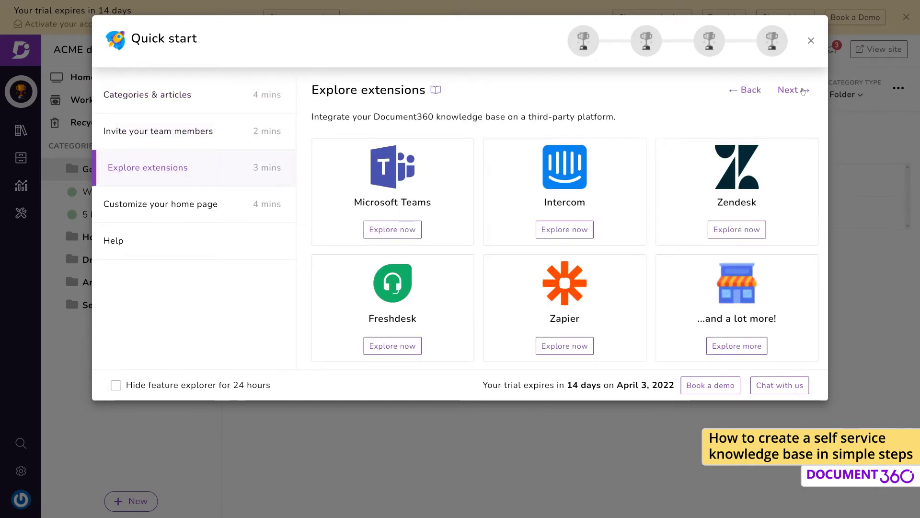
click(803, 91)
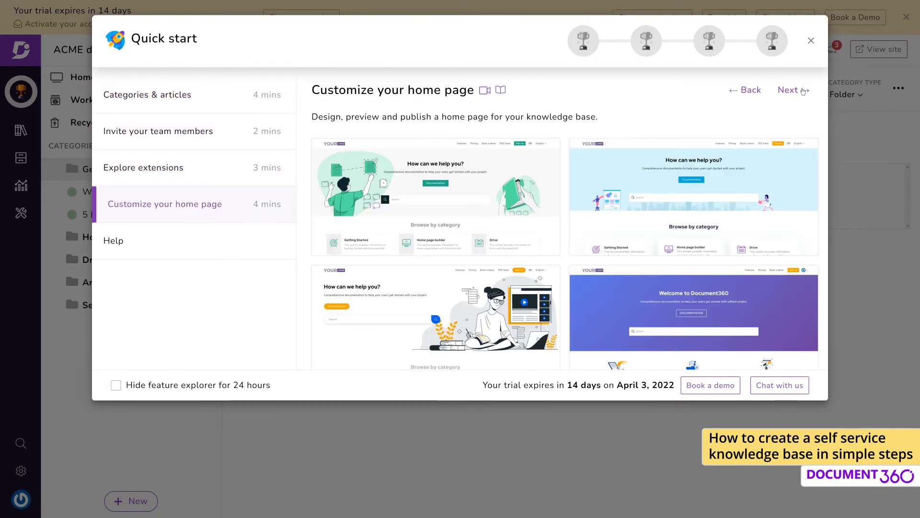
click(804, 91)
click(804, 91)
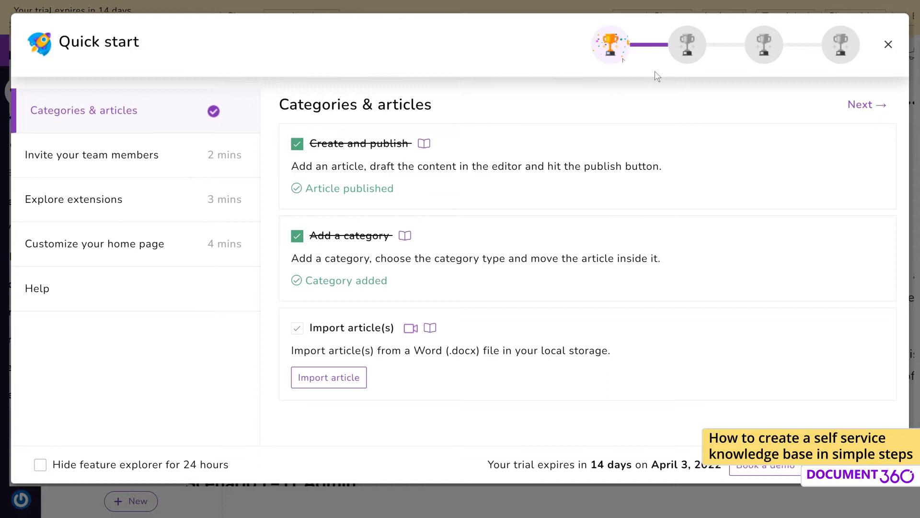
click(887, 46)
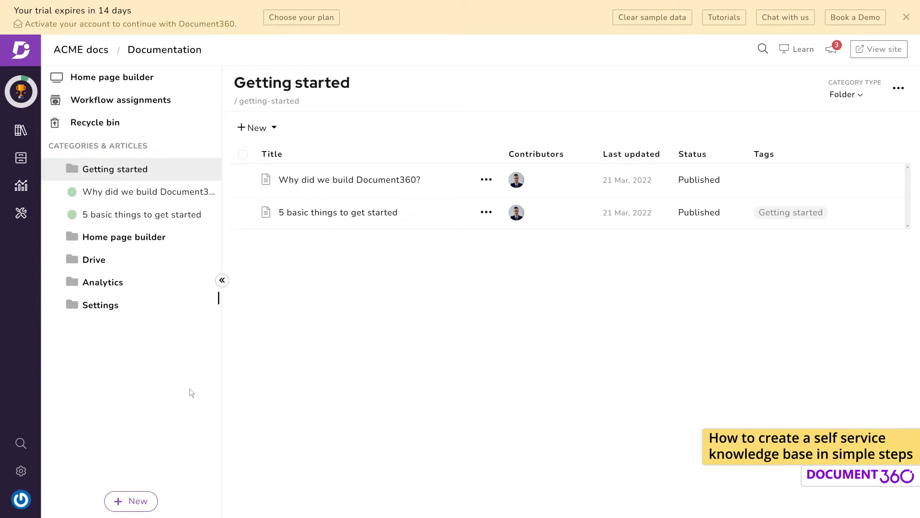
Add a Get started folder category and open its options menu
click(153, 501)
click(177, 469)
text(Get started)
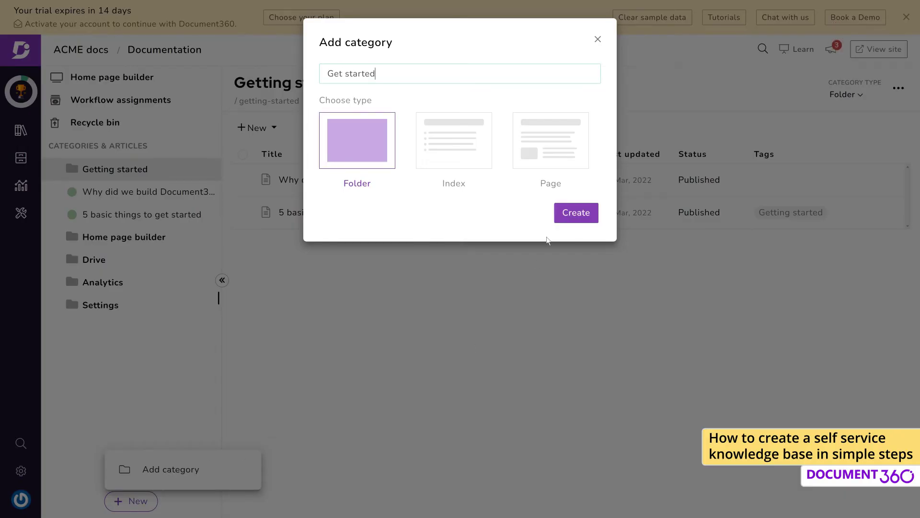
click(575, 216)
click(587, 358)
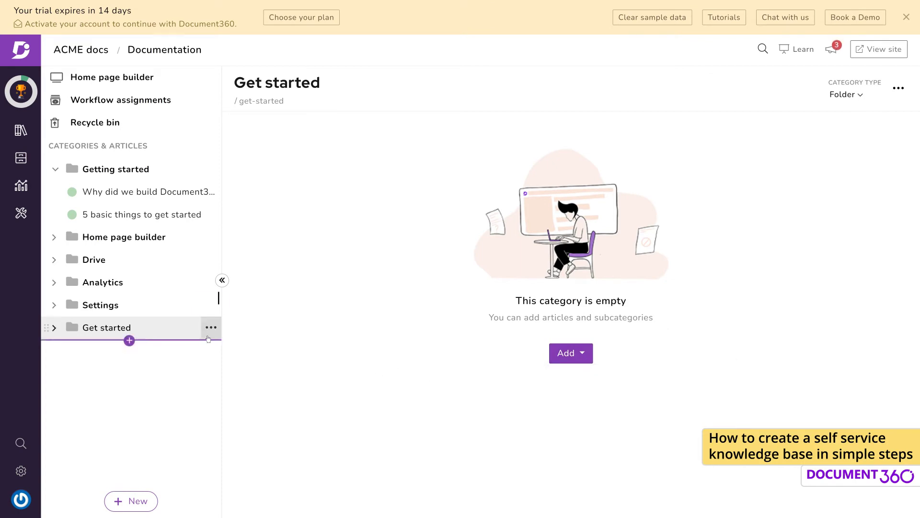
click(211, 328)
Create an article titled A New Platform in Get started
click(235, 111)
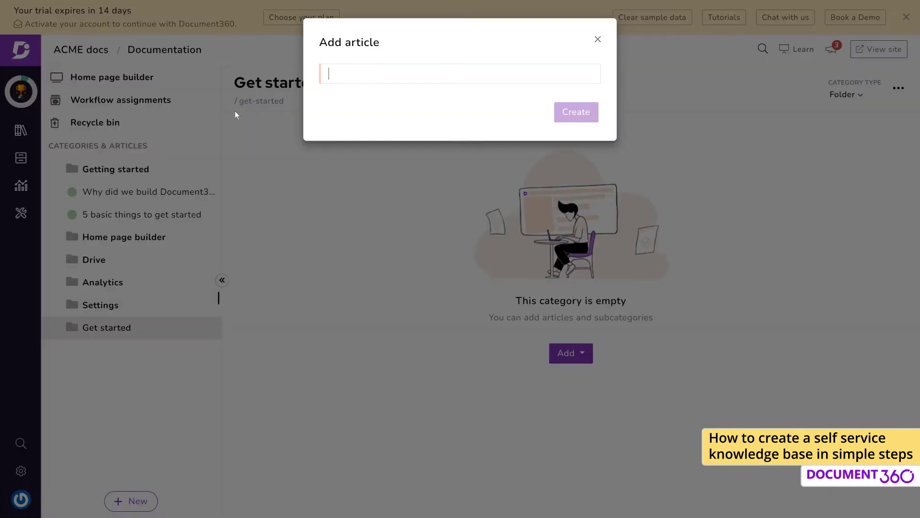
text(A New Platform)
click(578, 119)
Add the heading 'Simple & Secure at every level' followed by the Azure body text
text(Simple & Secure at every level)
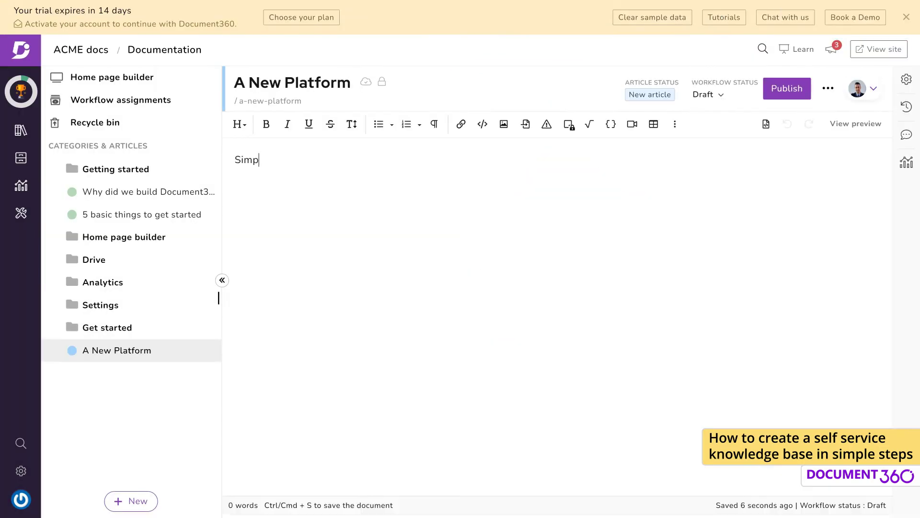
key(shift+Home)
key(End)
key(Return)
text(Resource creation in Azure has become simple, facilitating a massive migr)
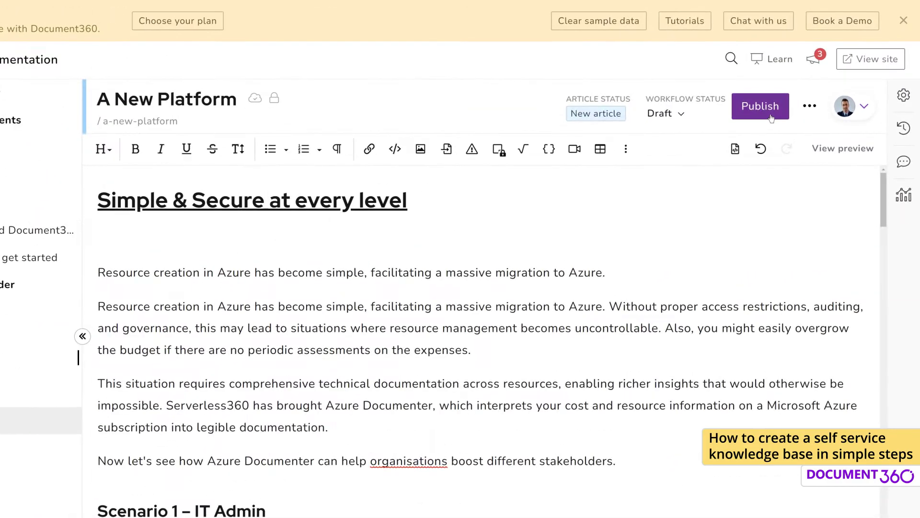
Publish the article with the note 'Introduction to the new platform'
click(762, 106)
text(Introduction )
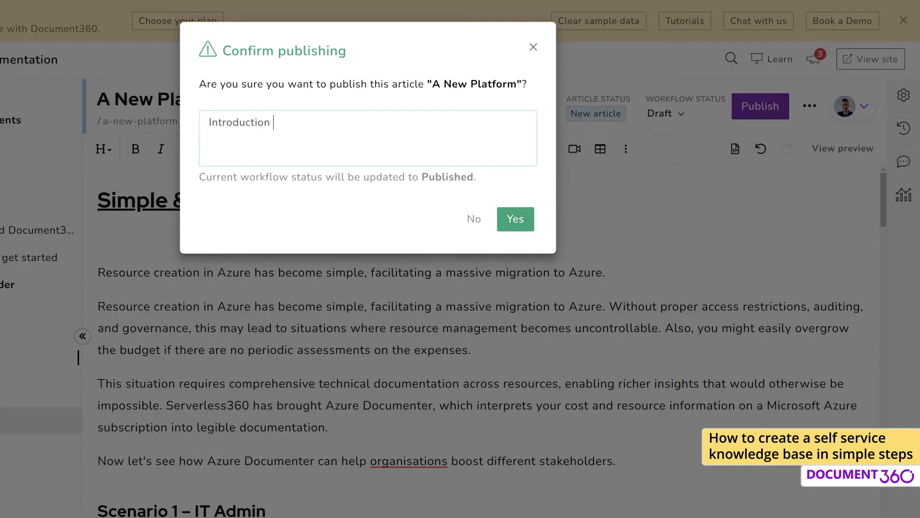
text(to the new platform)
click(514, 223)
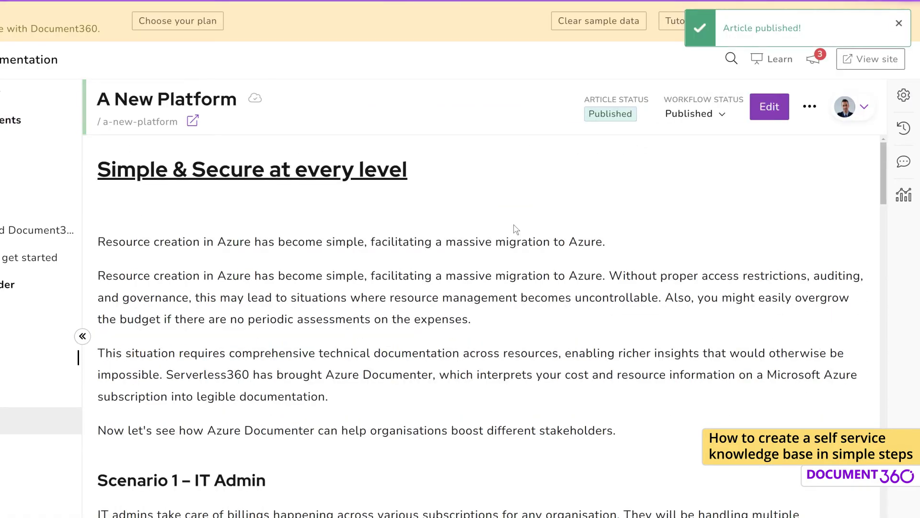
Open the live ACME docs site from Document360 and scroll through its landing page
click(860, 67)
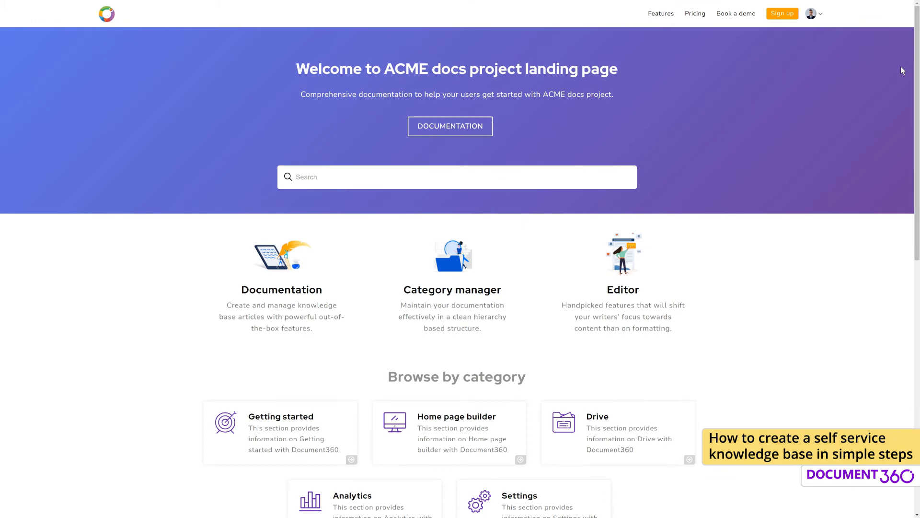
scroll(903, 120, down, 5)
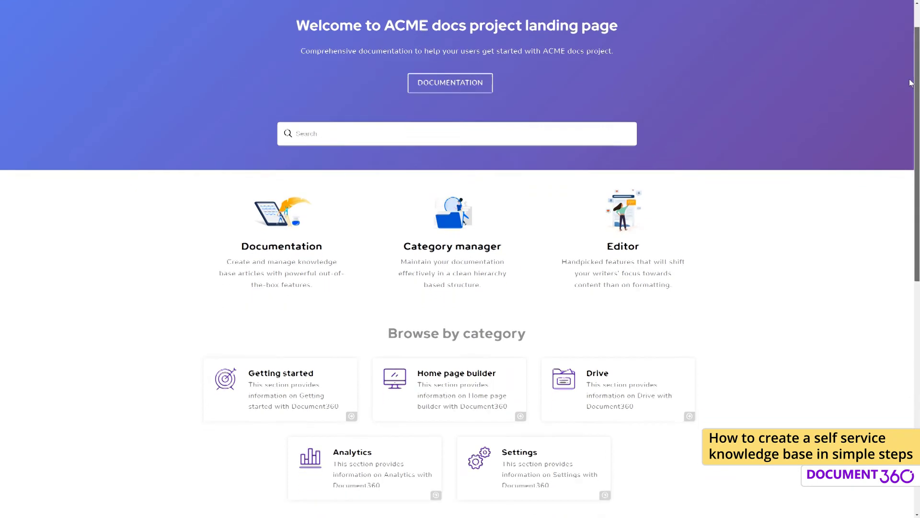
scroll(904, 186, down, 5)
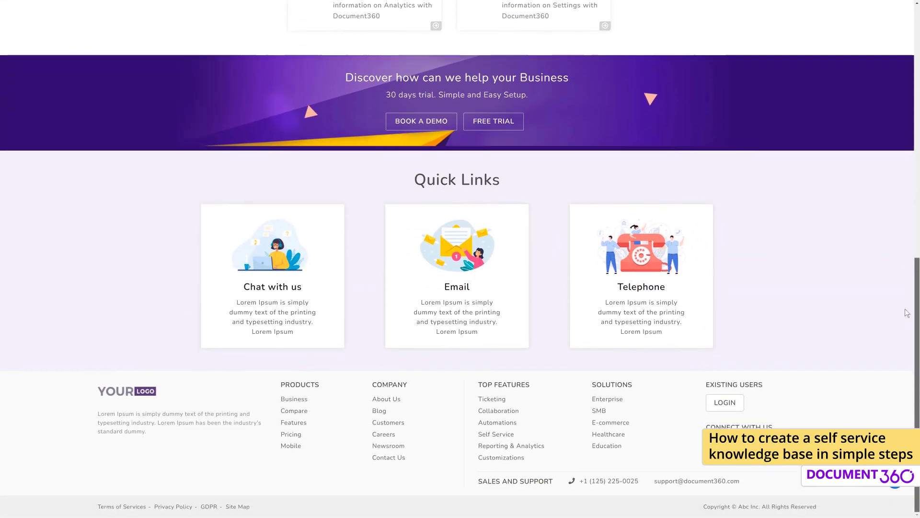
scroll(911, 216, up, 9)
scroll(913, 99, up, 2)
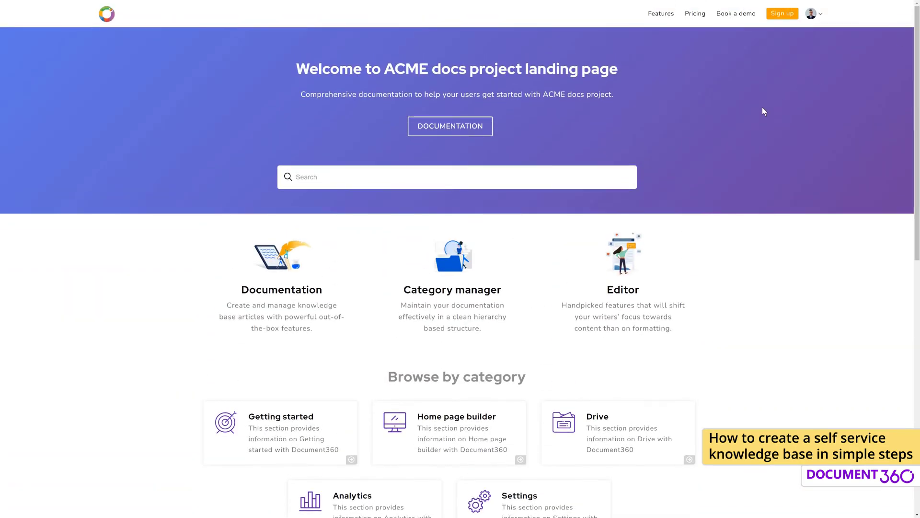
On the live site's documentation, open A New Platform under Get started and scroll through it
click(450, 126)
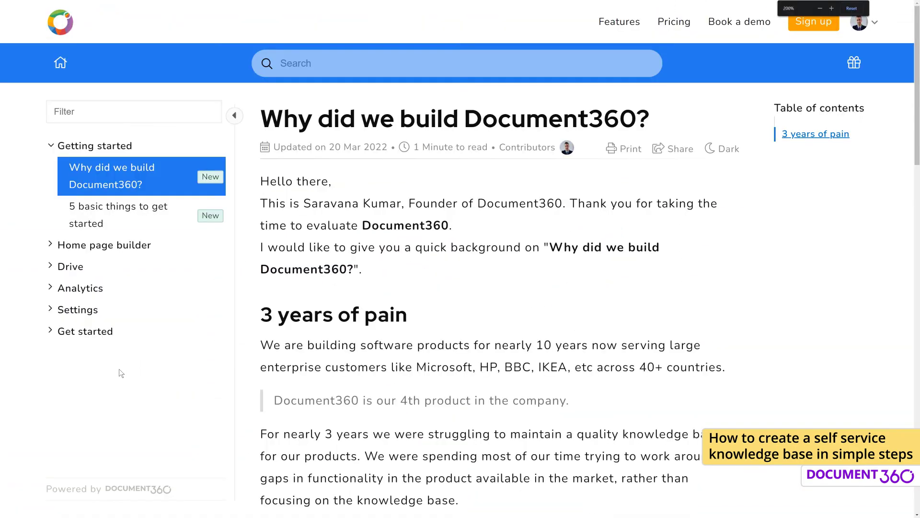
click(54, 331)
click(98, 354)
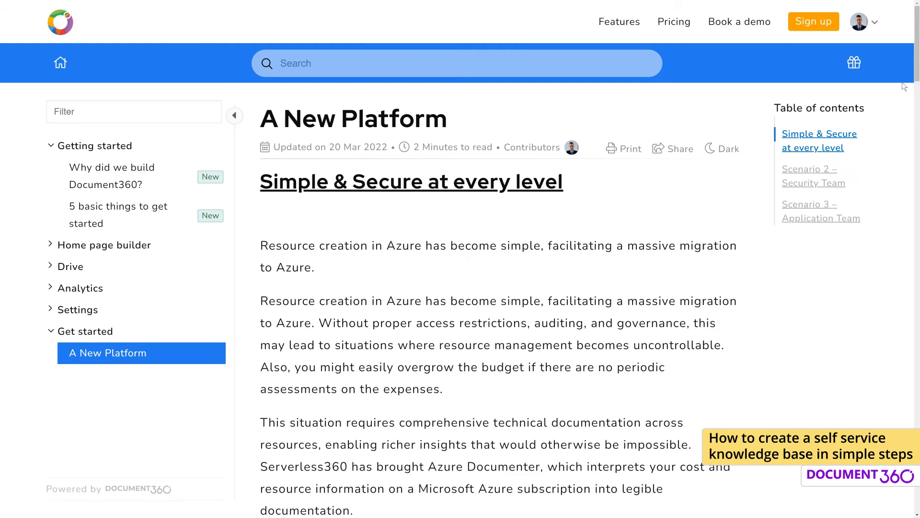
drag(916, 59, 902, 475)
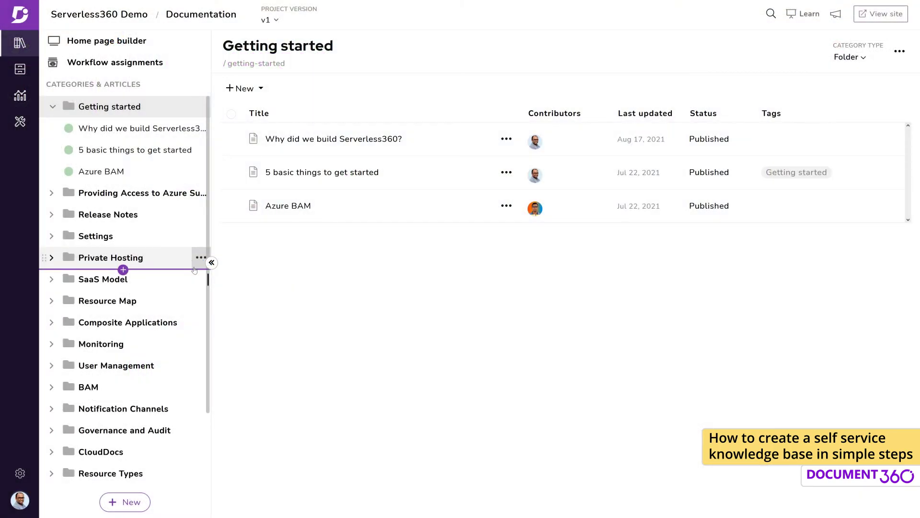
Start an Import from Word in the content tools and bring up the .docx file picker
click(201, 258)
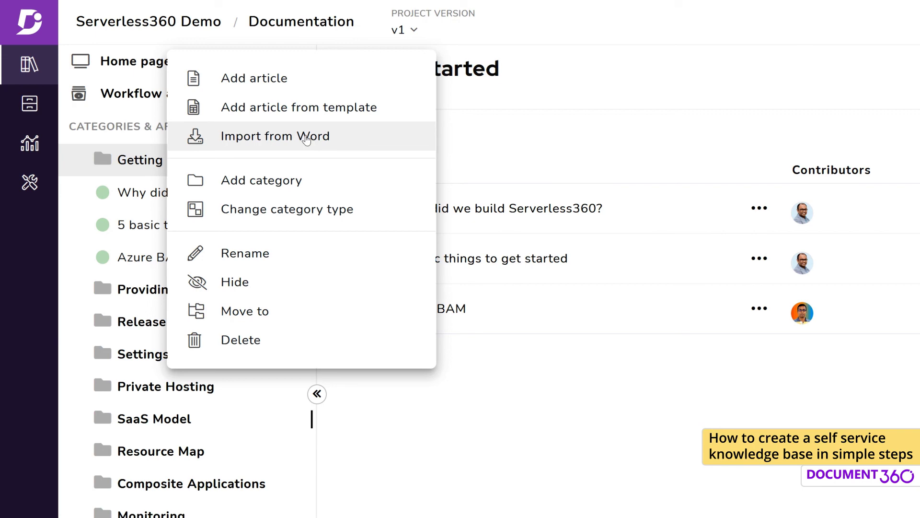
click(30, 182)
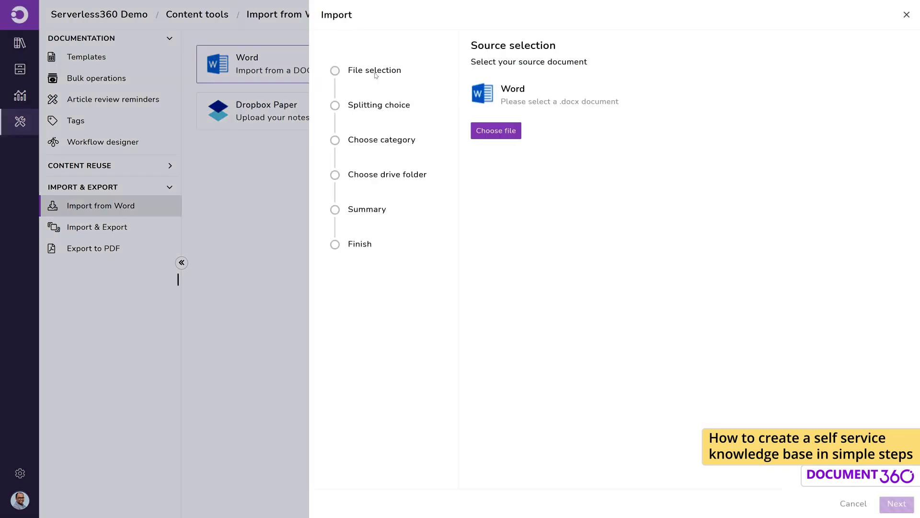
click(515, 136)
click(244, 213)
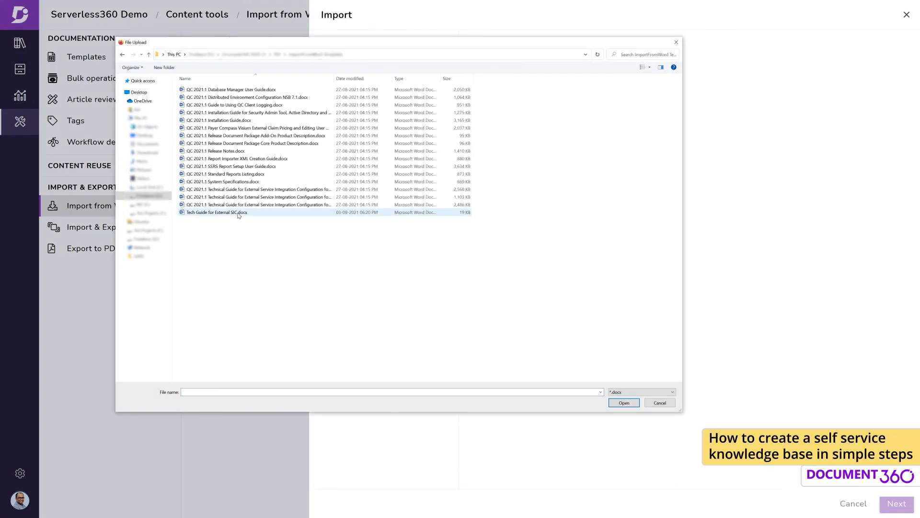